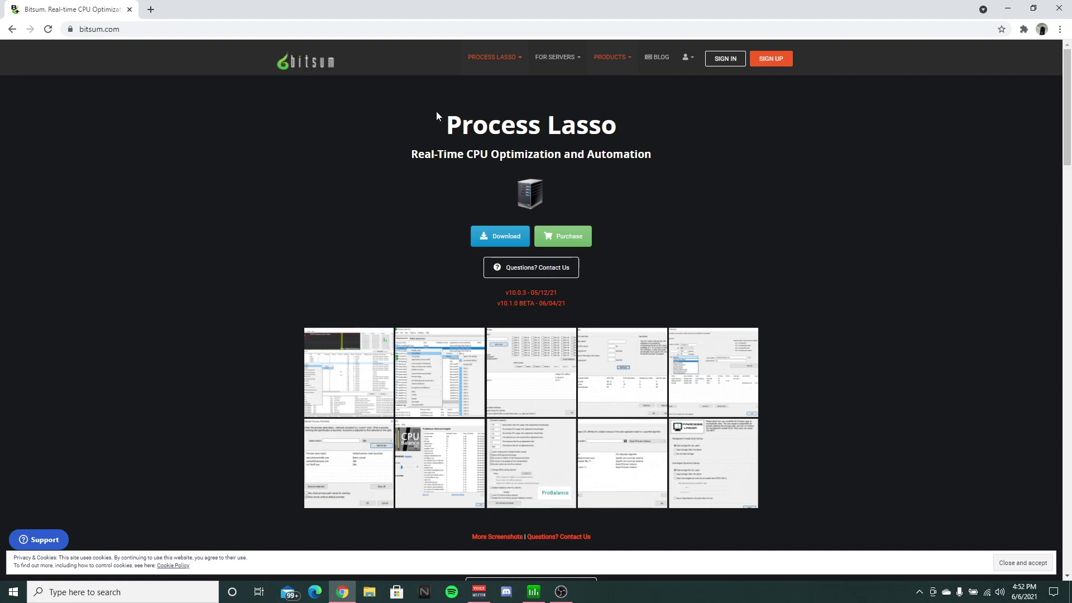
Download the Process Lasso installer from its Purchase page and run the setup file
mouse_move(491, 59)
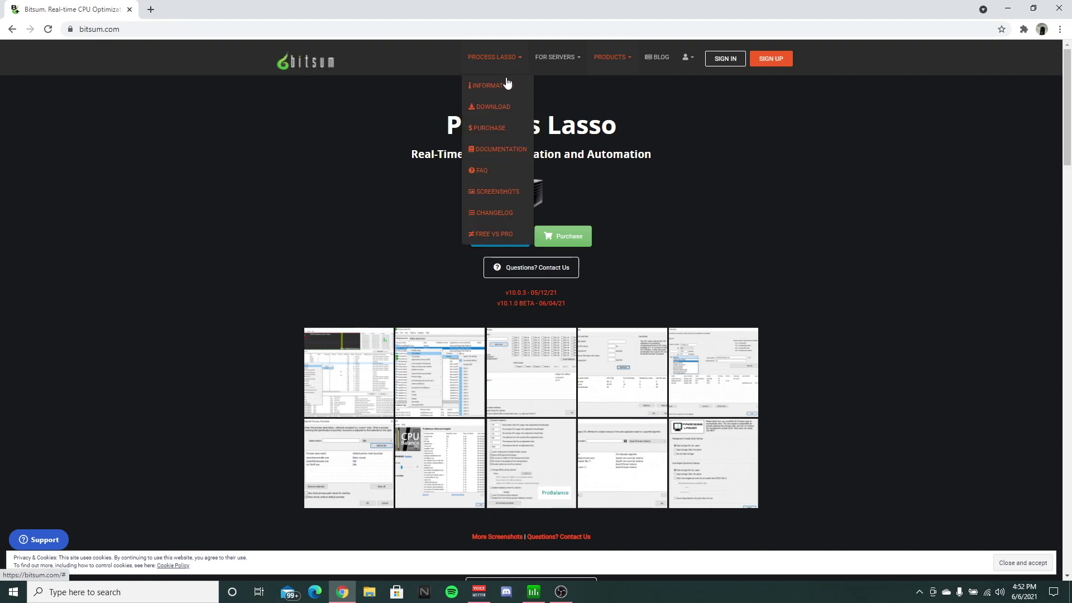
left_click(489, 128)
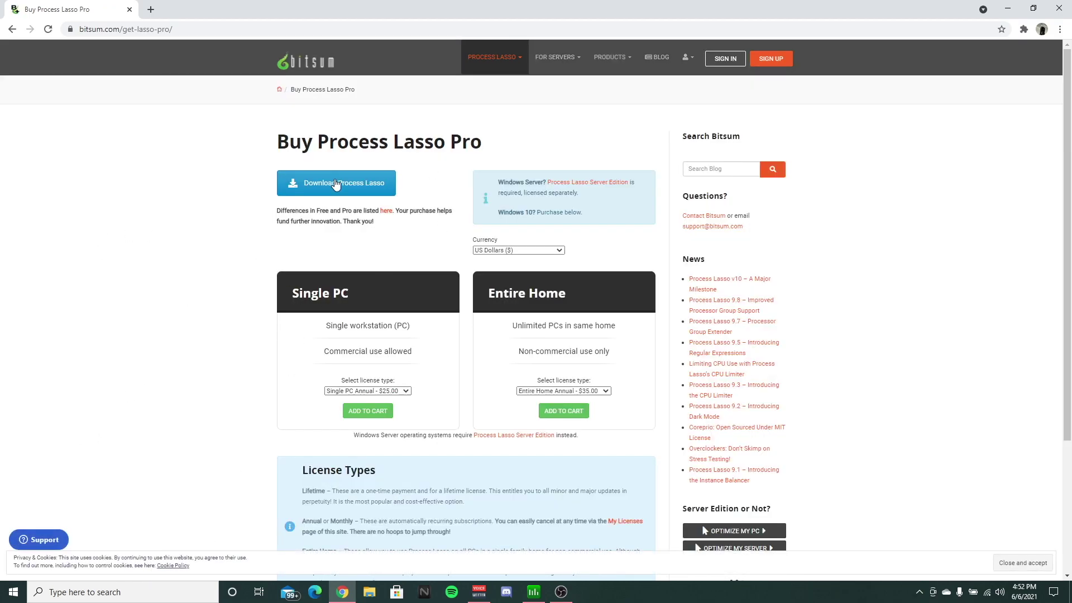
left_click(336, 185)
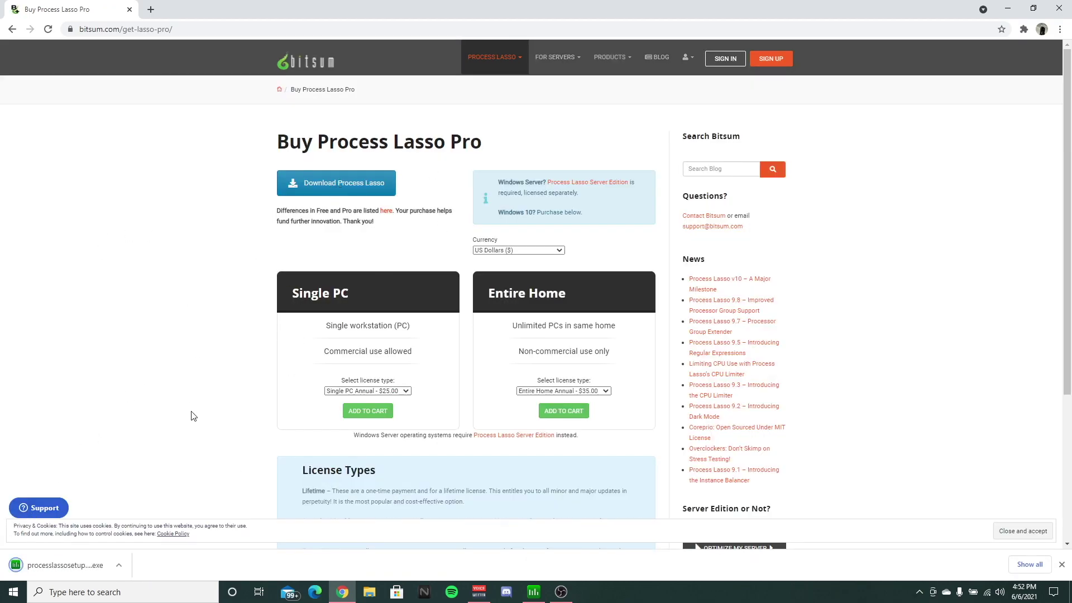
left_click(118, 566)
left_click(155, 499)
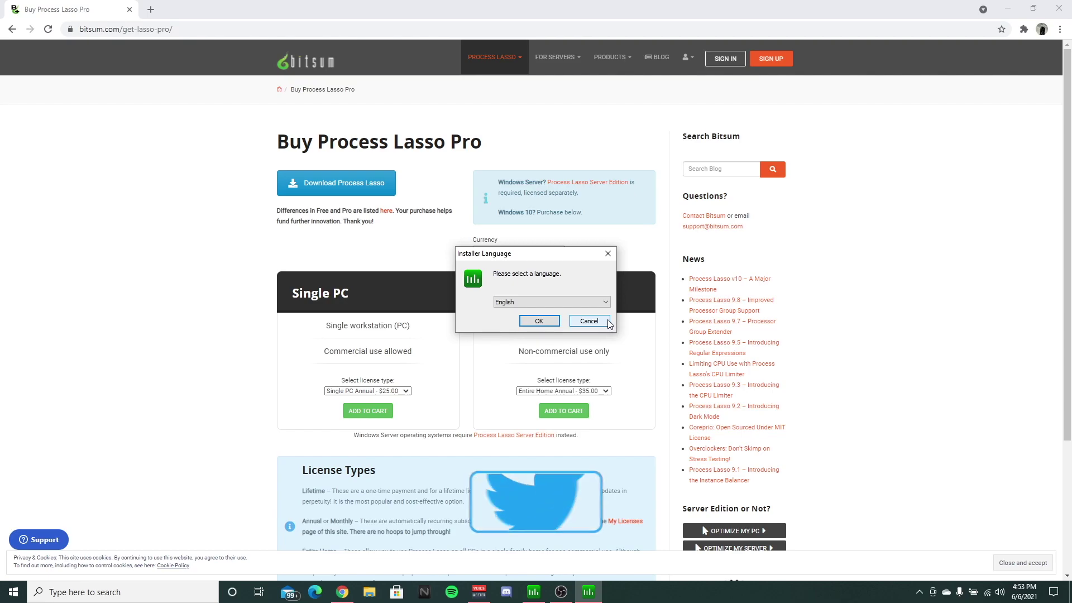
Cancel the installer's language prompt and show the already running Process Lasso main window
left_click(609, 322)
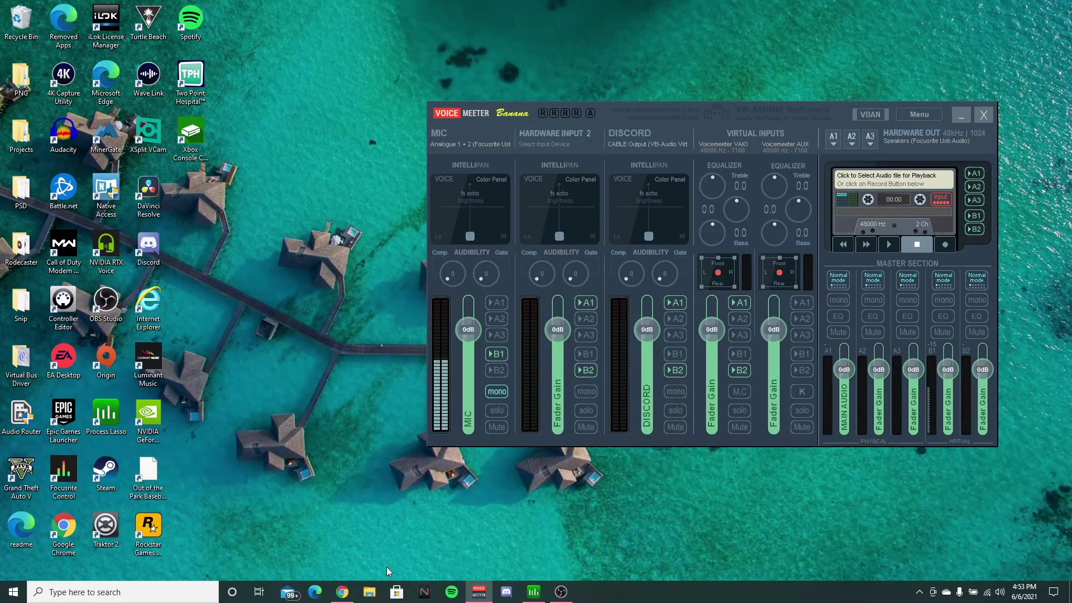
left_click(534, 592)
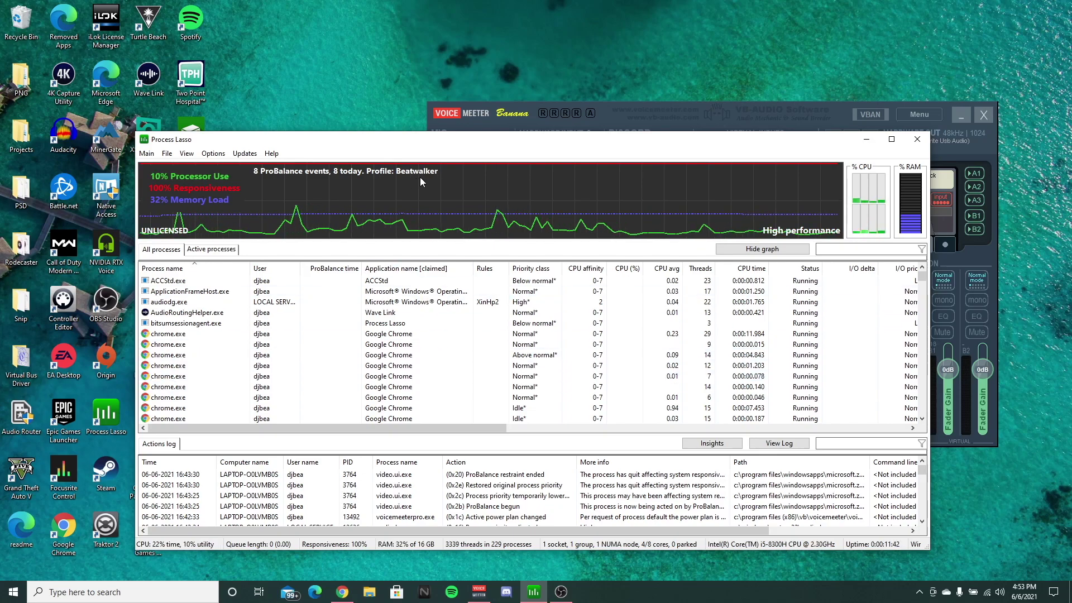
left_click(166, 153)
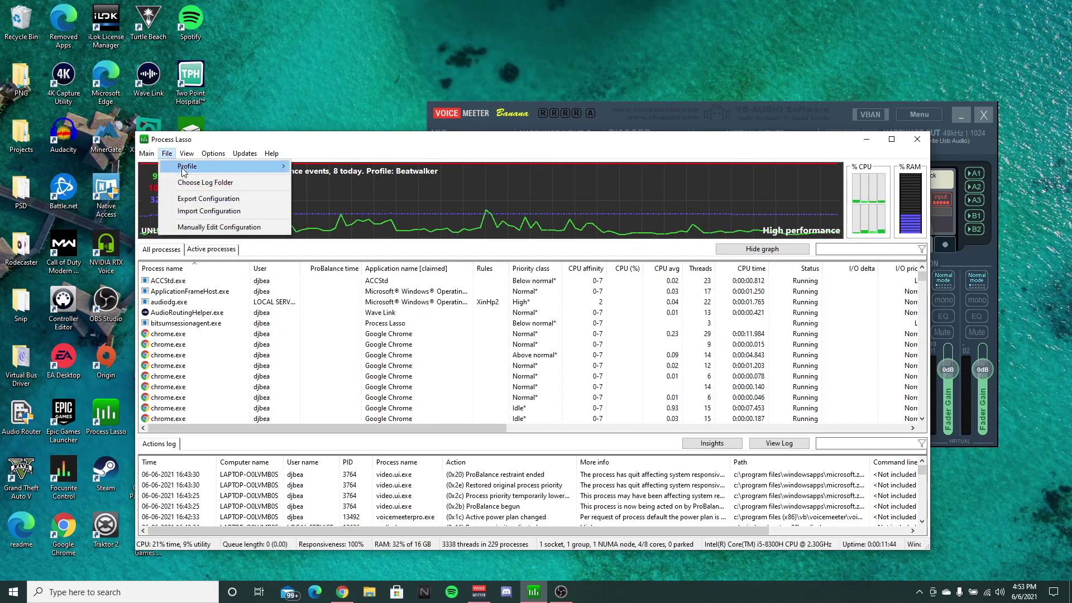
mouse_move(182, 167)
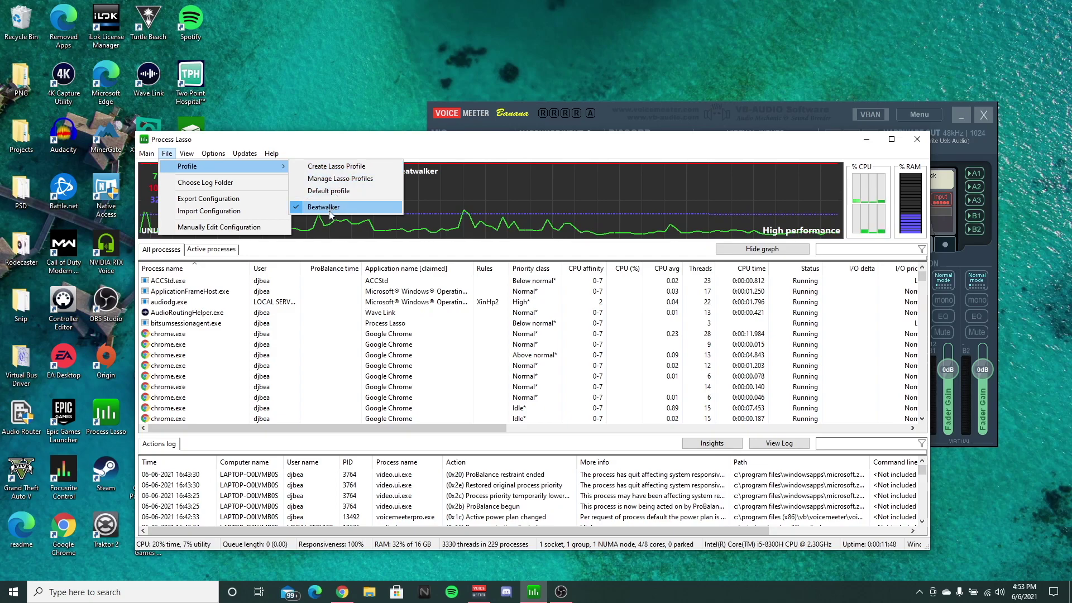
left_click(336, 166)
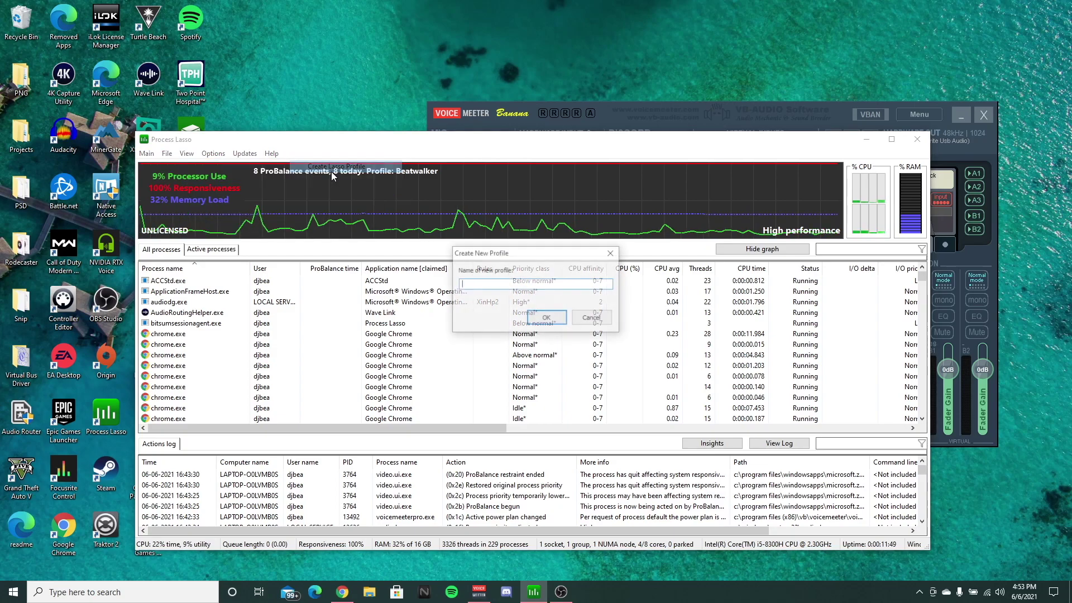
left_click(593, 319)
left_click(170, 157)
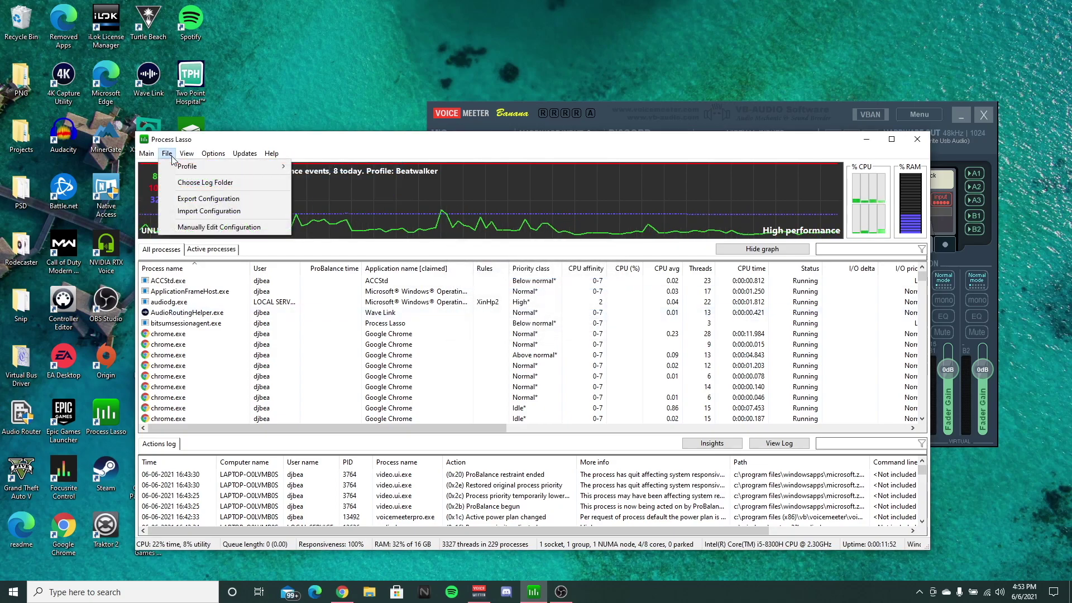
left_click(485, 134)
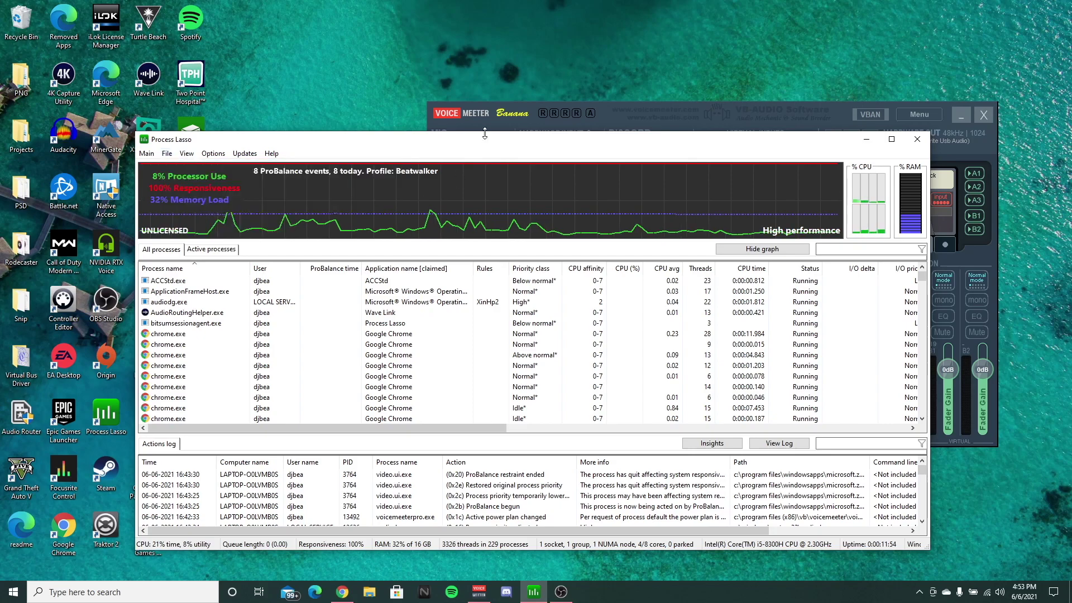
Set audiodg.exe to always run at High priority, restricted to CPU 2
right_click(171, 305)
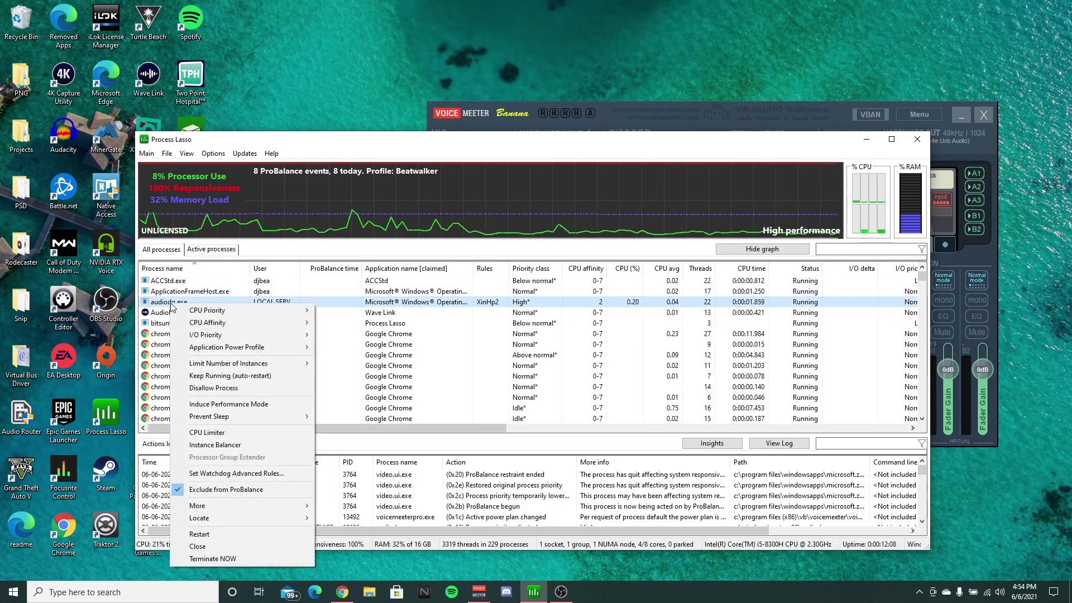
mouse_move(223, 311)
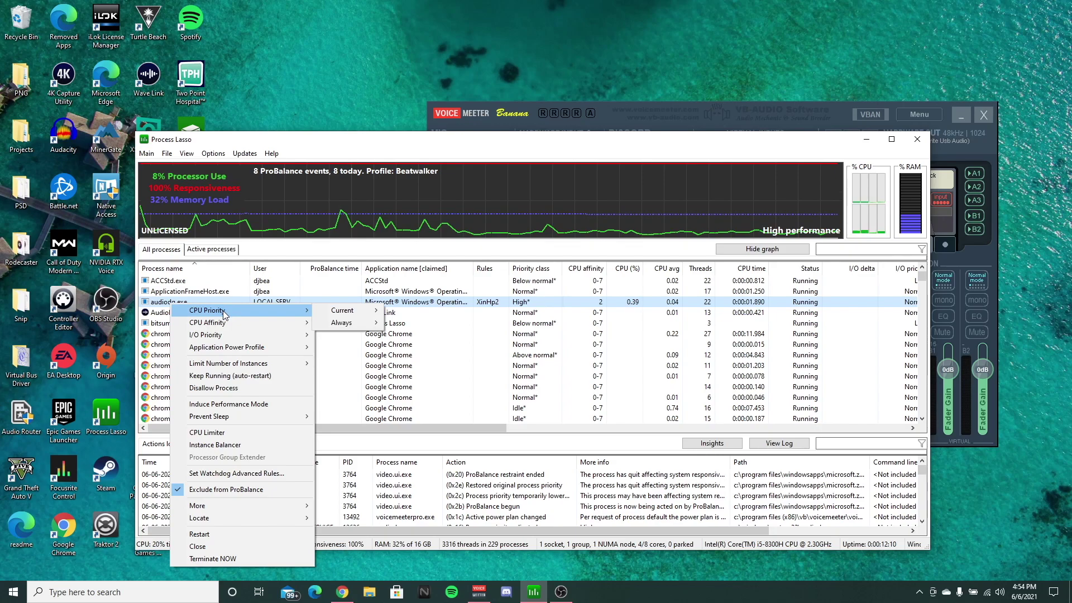
mouse_move(355, 328)
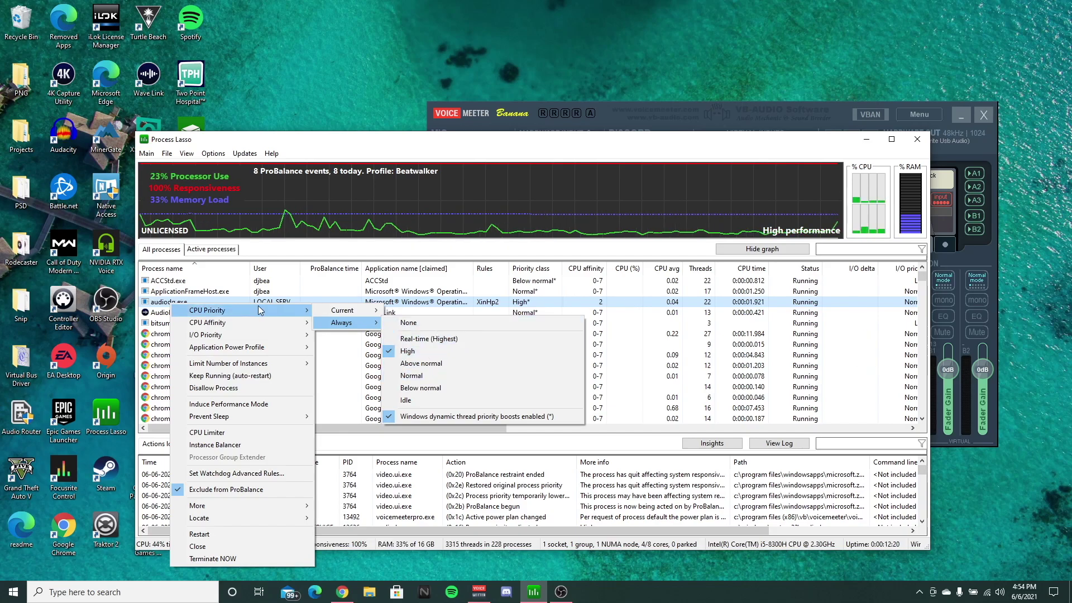
mouse_move(251, 325)
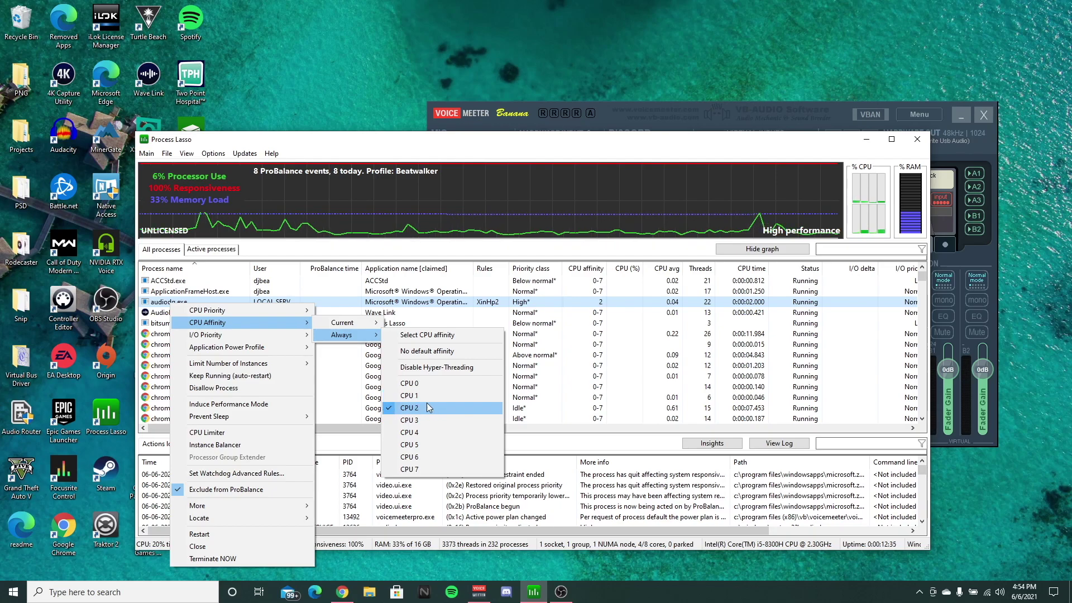
left_click(441, 335)
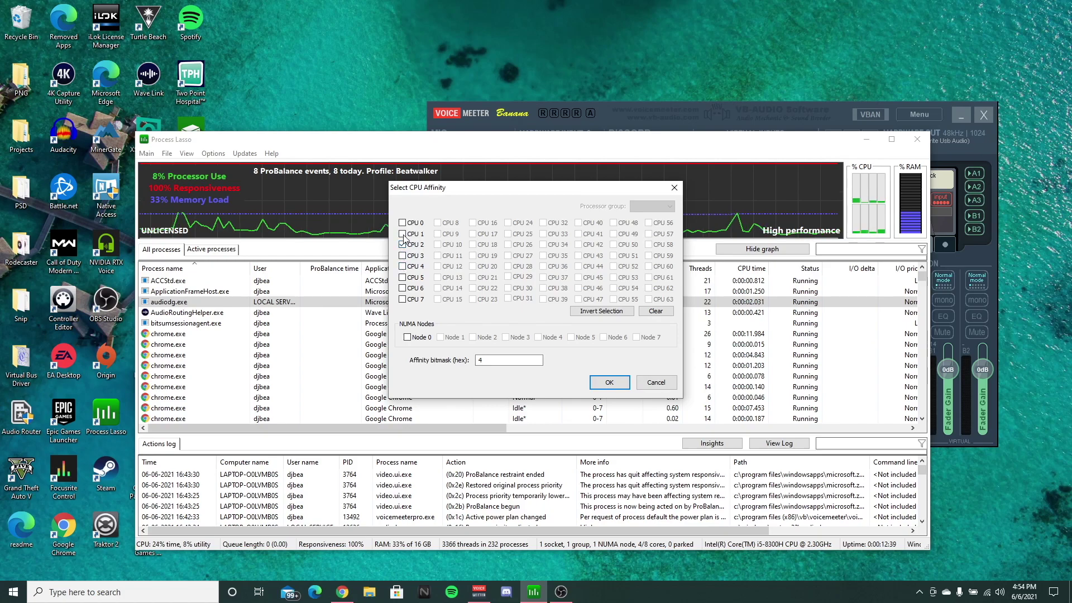
left_click(610, 382)
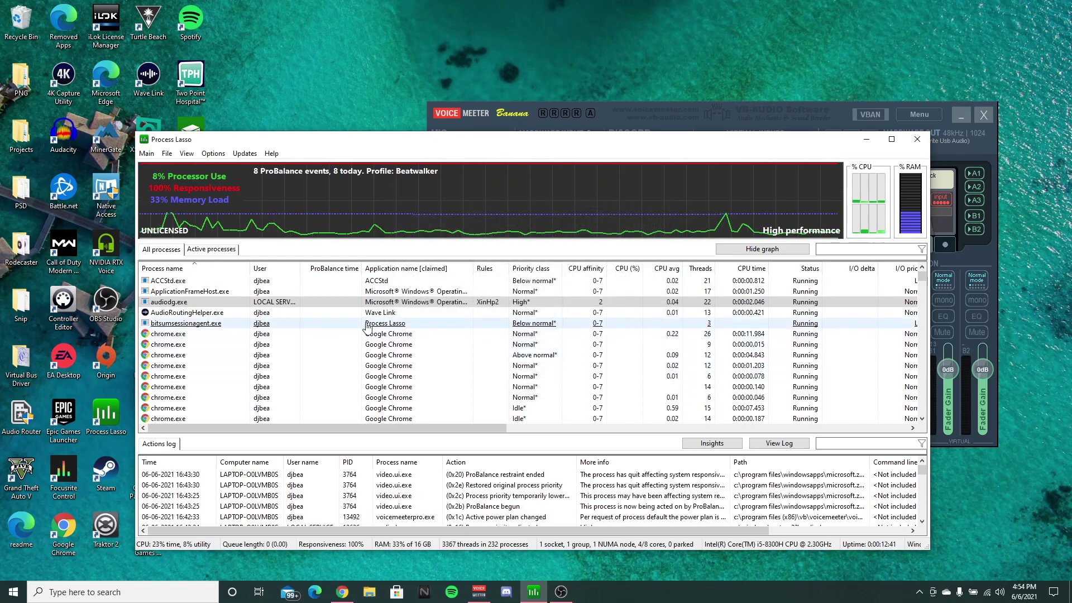
Give audiodg.exe the High performance power profile, then bring Voicemeeter Banana to the front
left_click(190, 305)
right_click(176, 302)
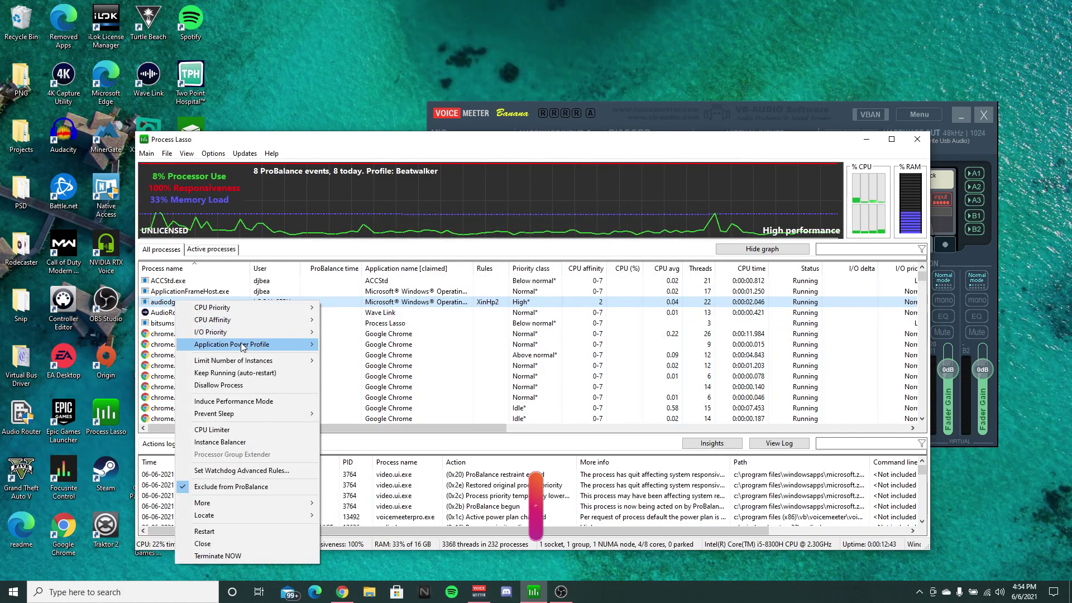
mouse_move(243, 347)
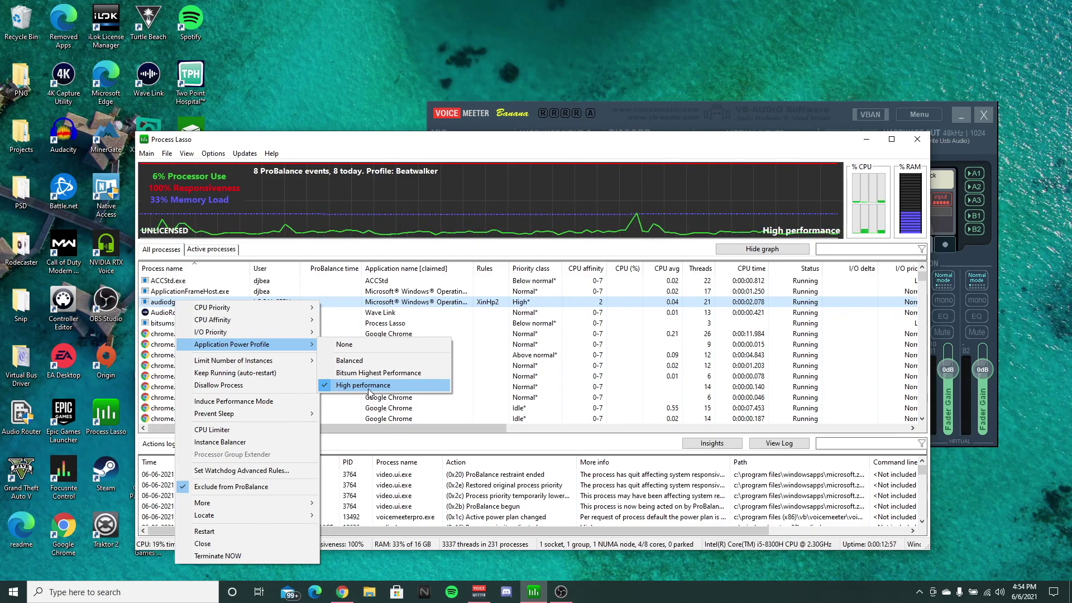
left_click(170, 314)
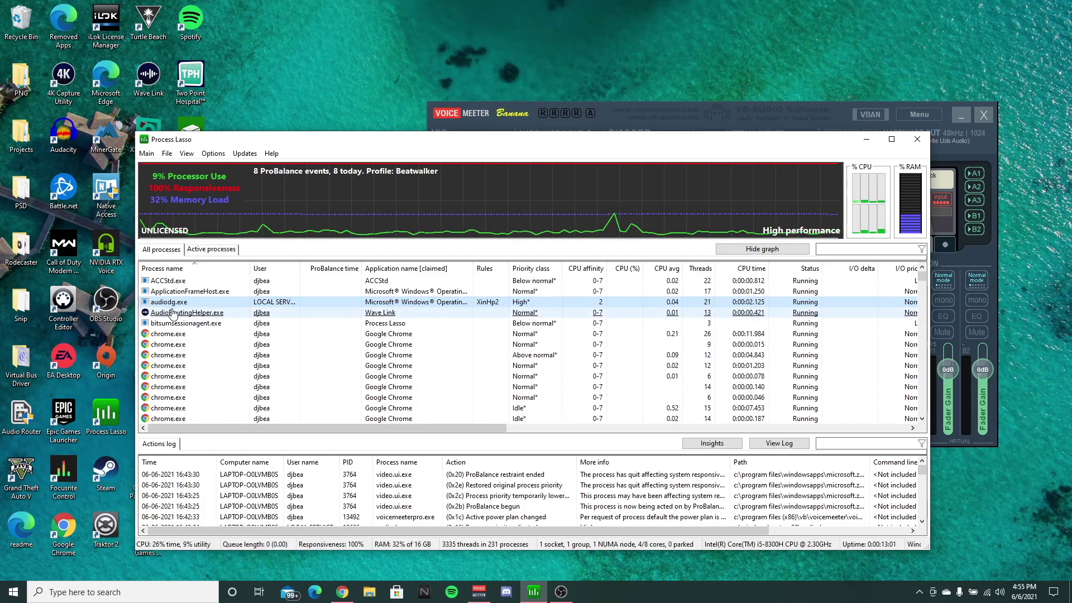
left_click(479, 592)
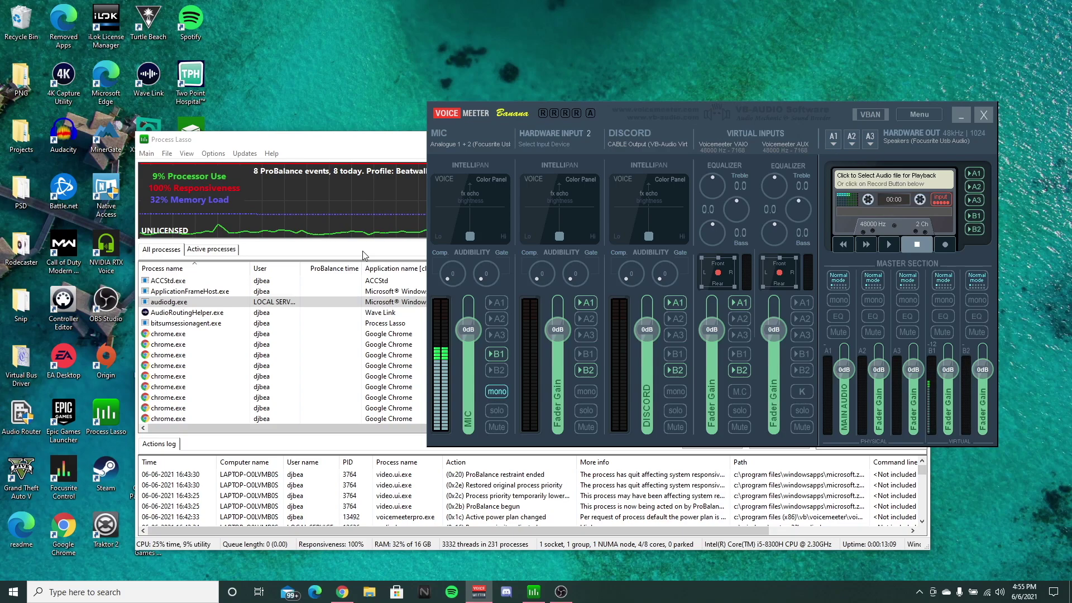
Find voicemeeterpro.exe and confirm its High performance power profile, leaving priority at Normal
scroll(203, 355, "down", 20)
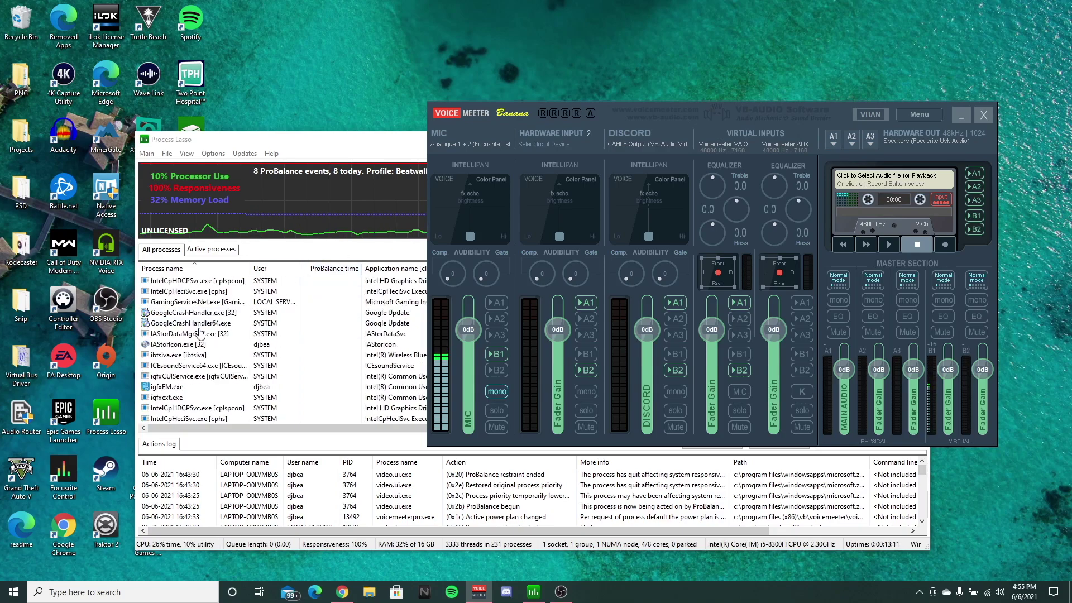
scroll(204, 357, "down", 5)
left_click(207, 368)
scroll(211, 391, "down", 10)
scroll(218, 369, "down", 3)
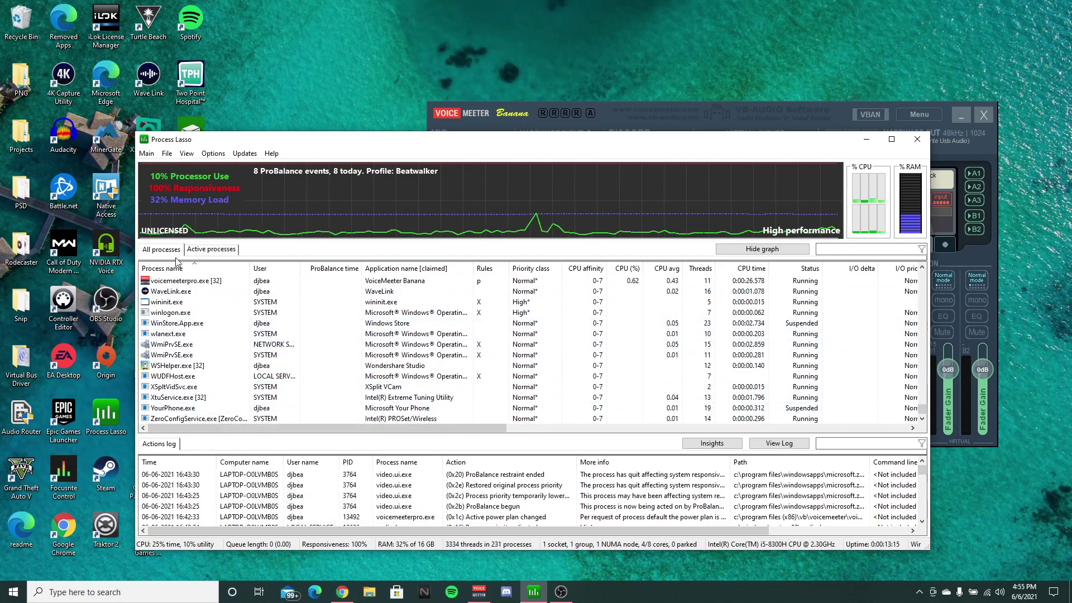
scroll(217, 341, "up", 2)
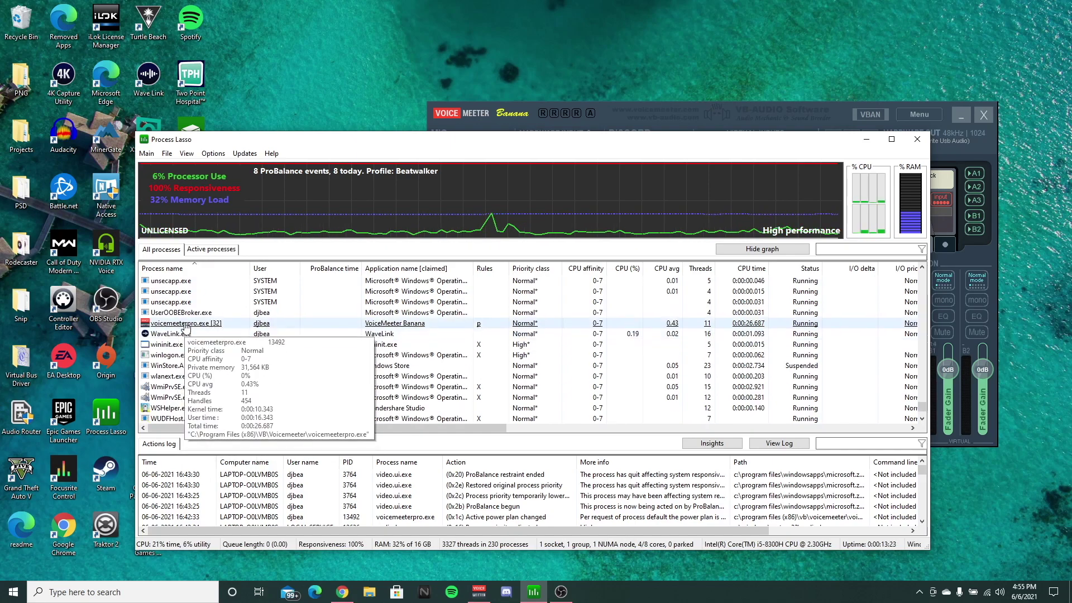
right_click(185, 323)
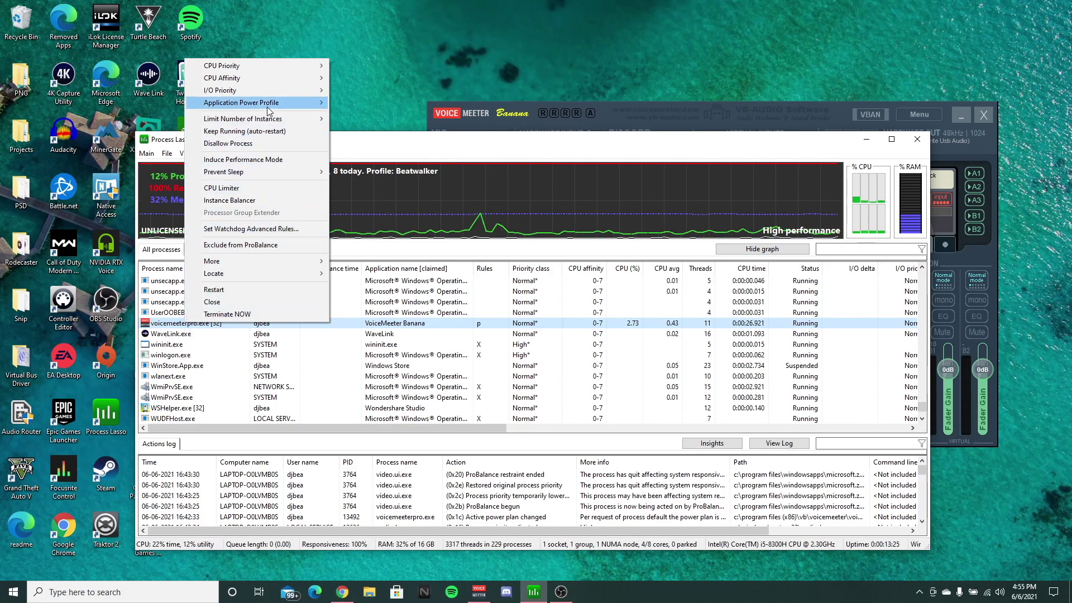
mouse_move(272, 104)
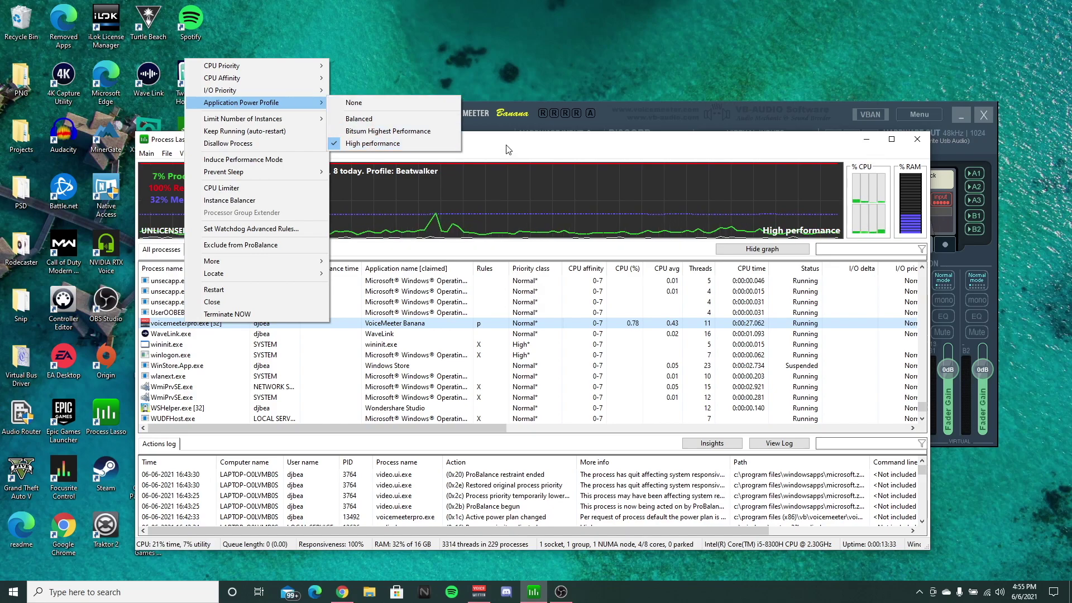
mouse_move(249, 65)
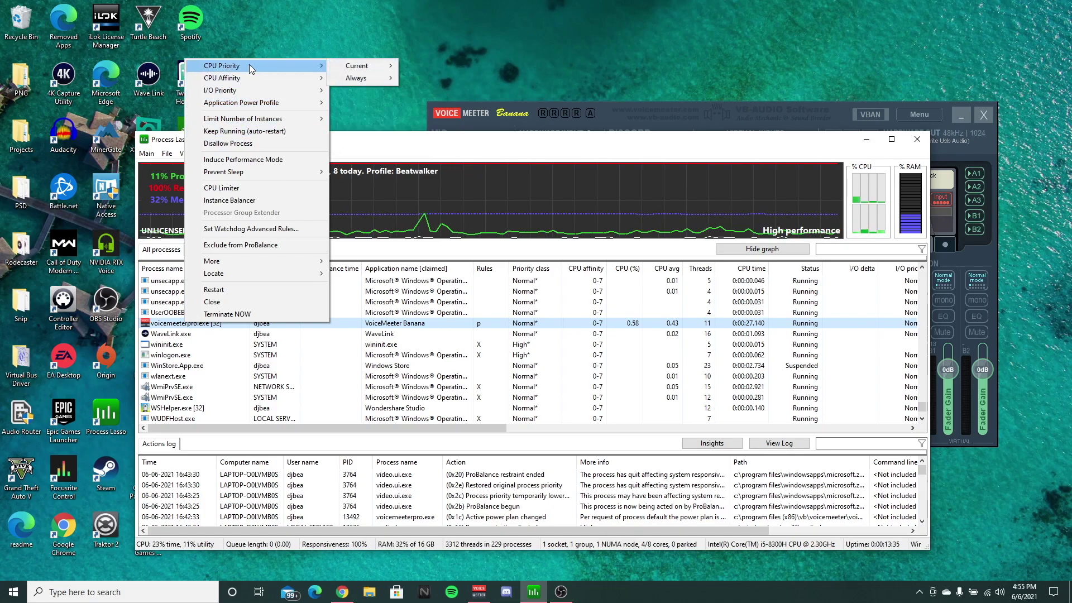
mouse_move(358, 78)
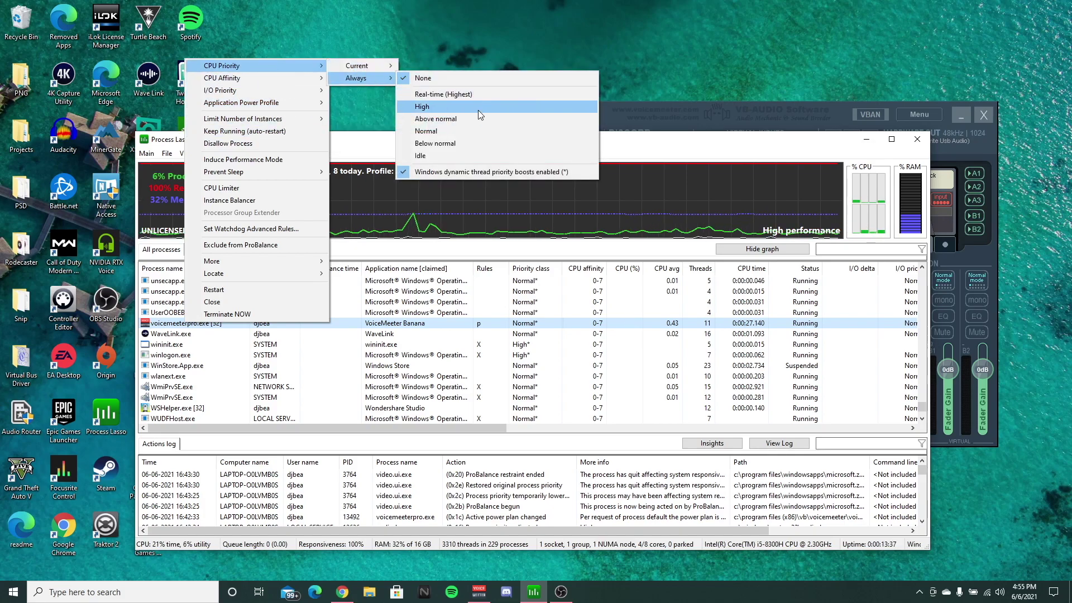
left_click(643, 154)
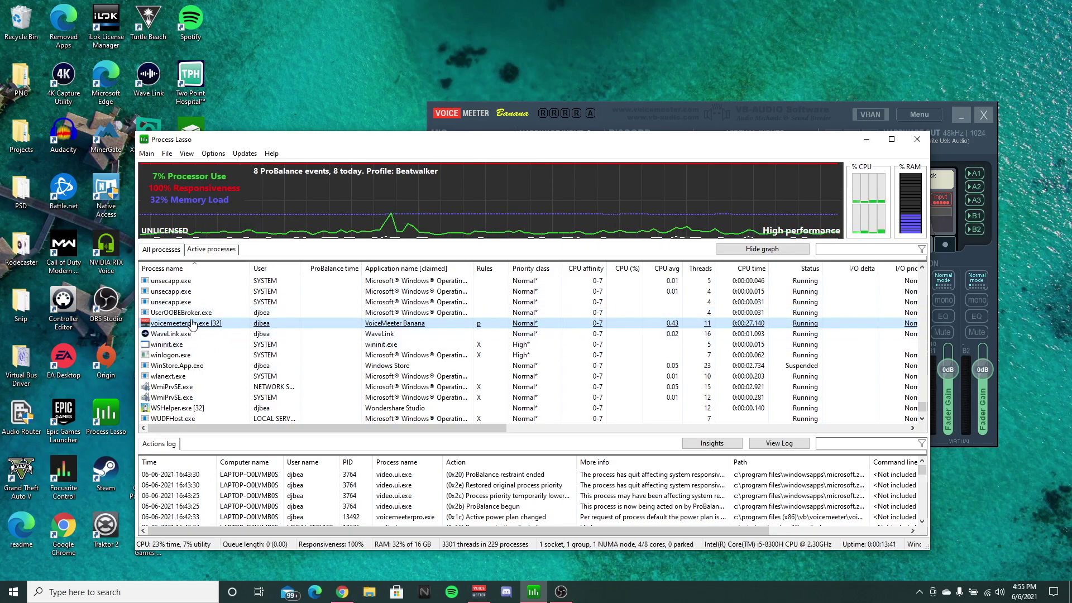
mouse_move(212, 329)
scroll(211, 332, "up", 20)
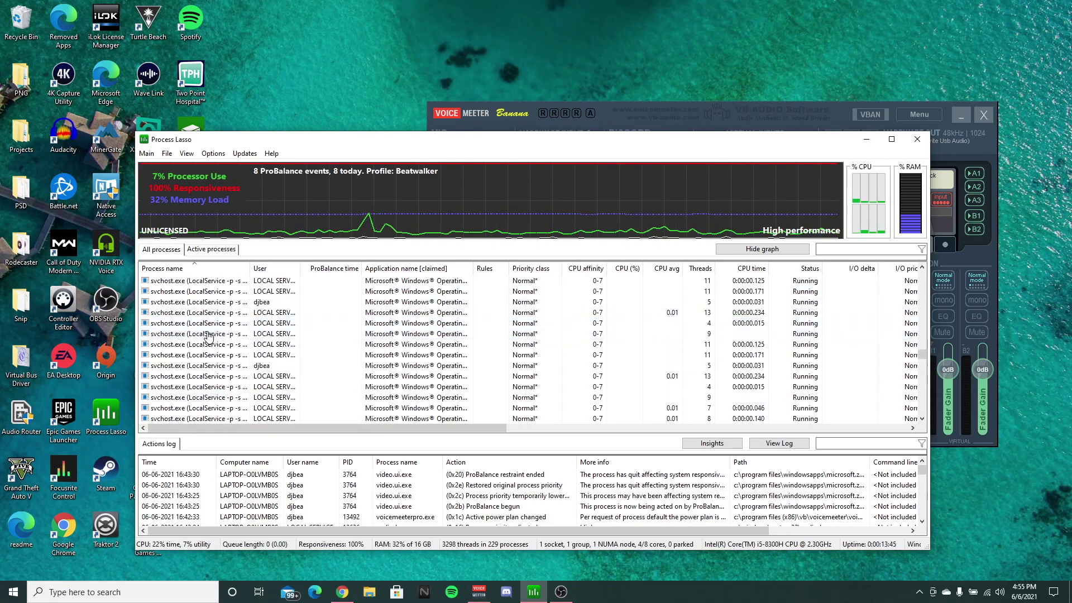
scroll(210, 339, "up", 2)
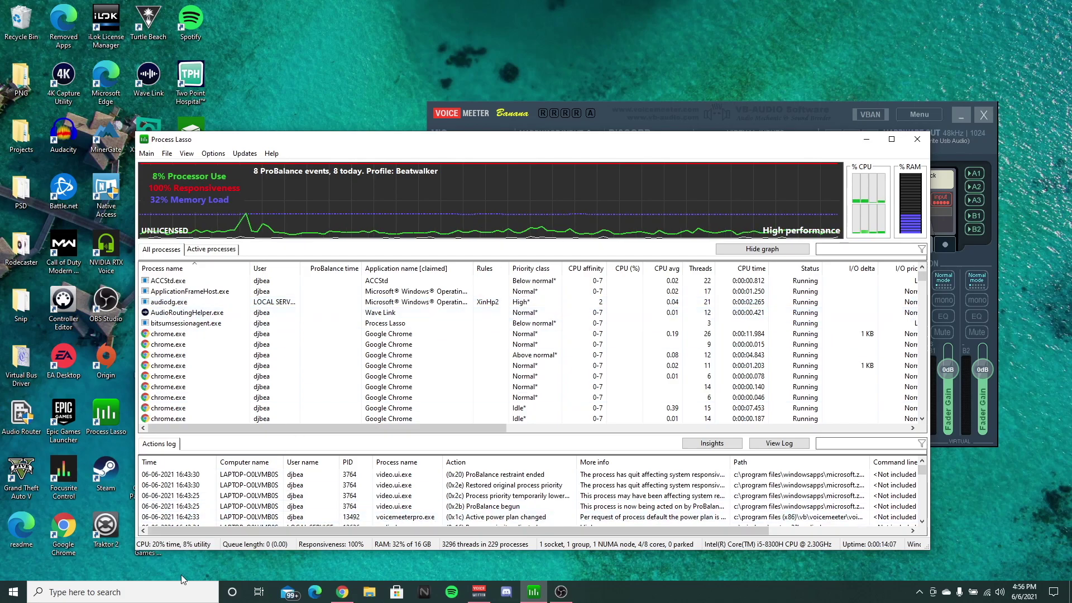
left_click(134, 593)
type("task")
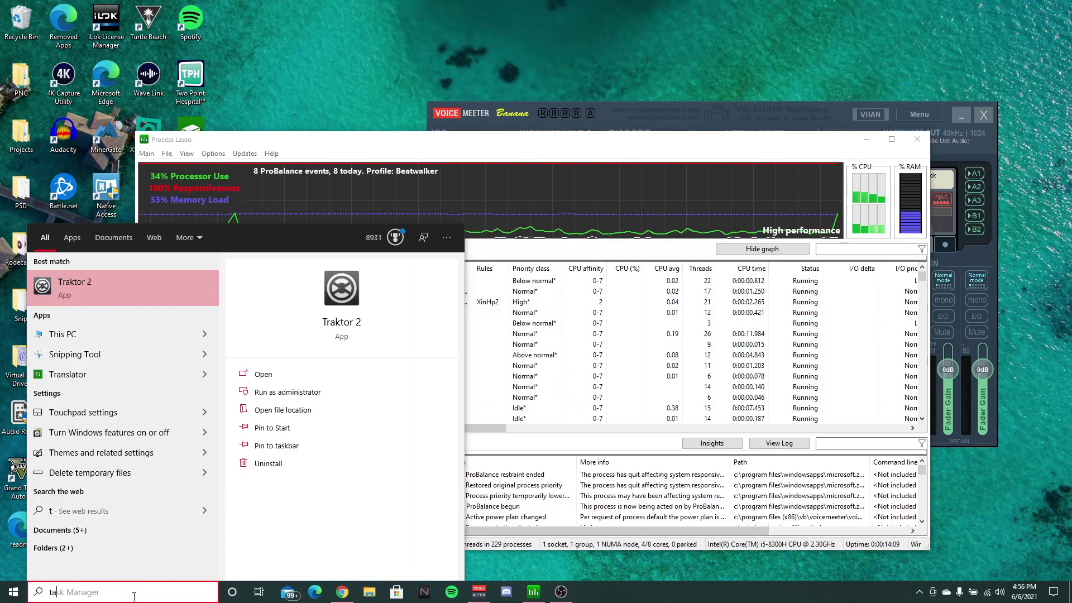
right_click(150, 284)
left_click(202, 298)
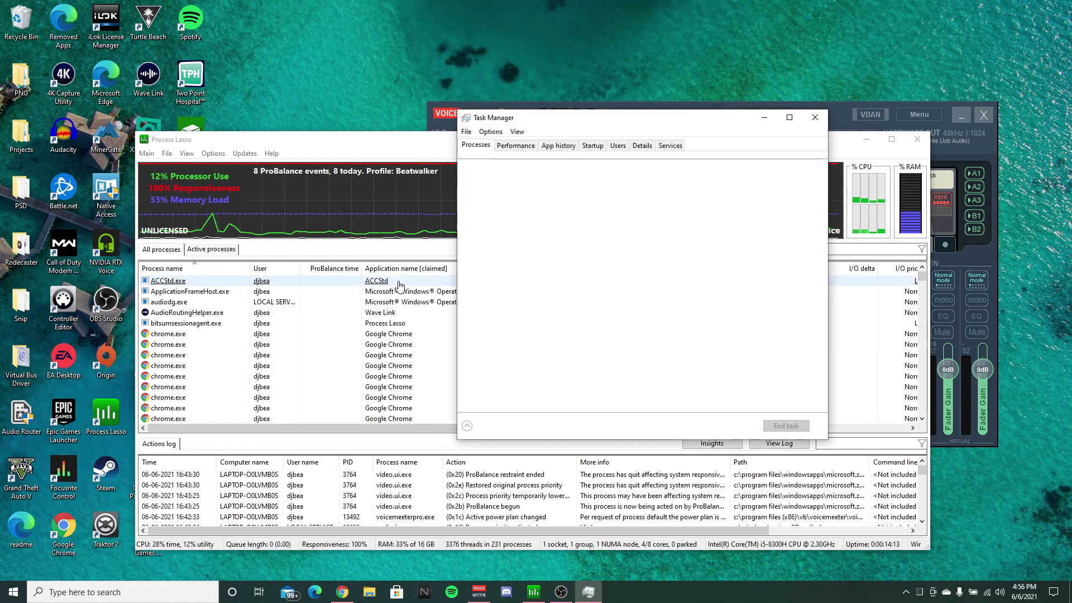
left_click(642, 146)
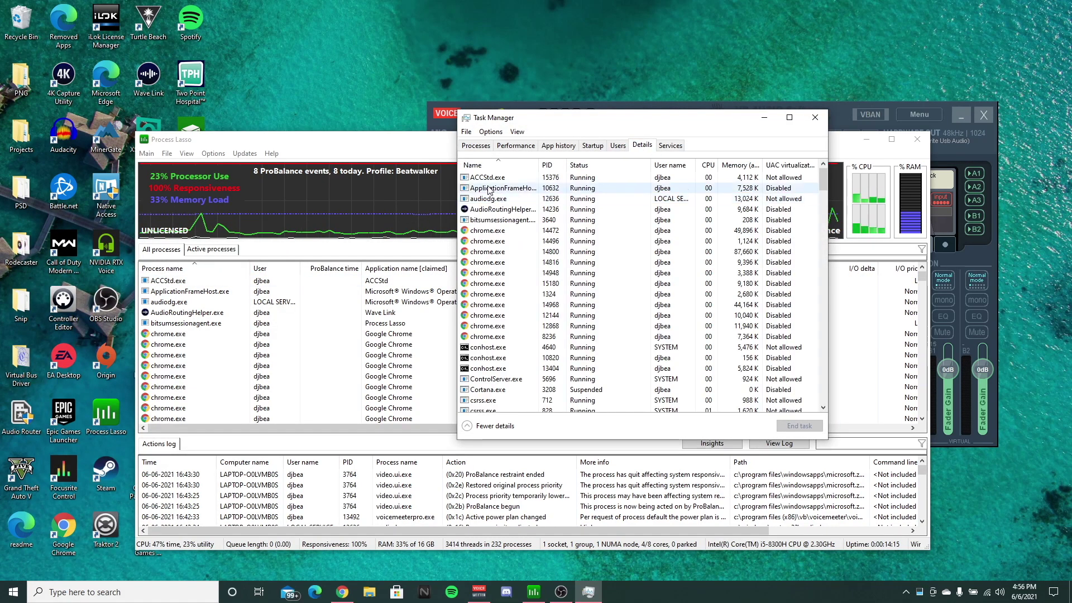
left_click(486, 199)
right_click(486, 201)
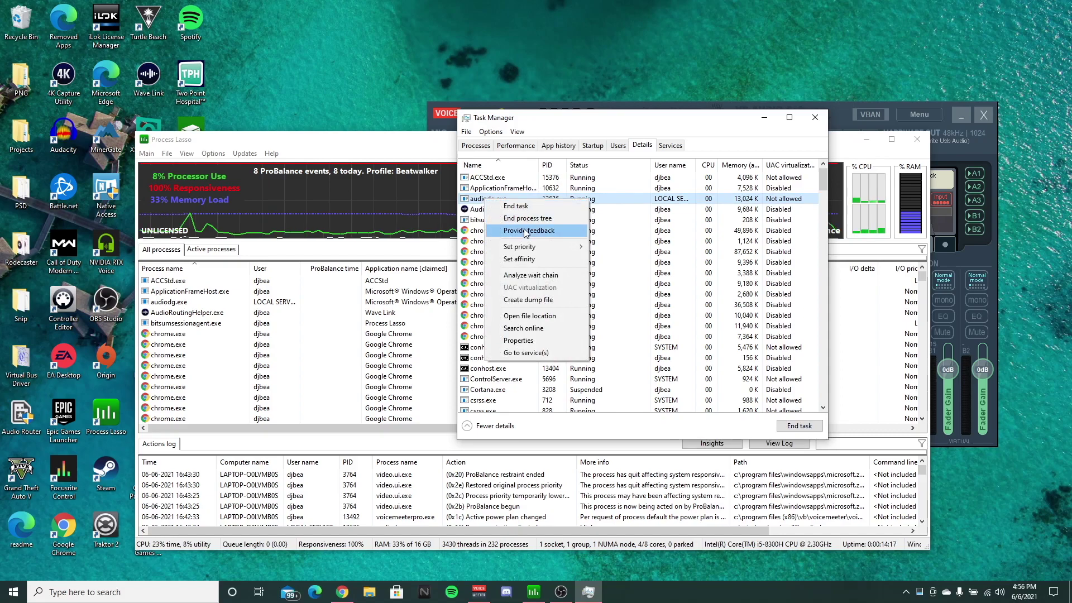
mouse_move(583, 247)
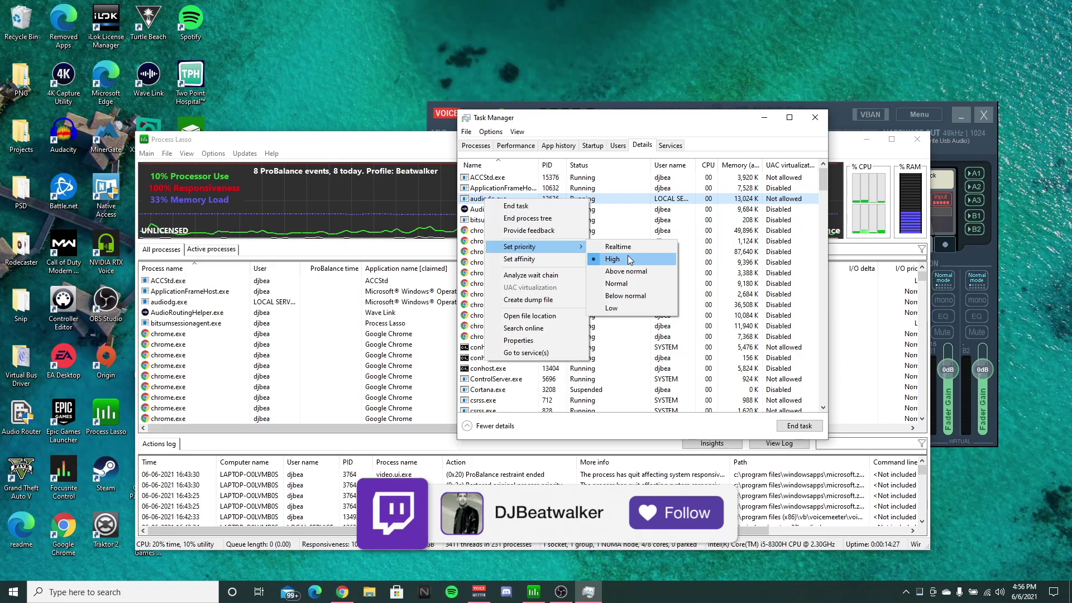
left_click(612, 259)
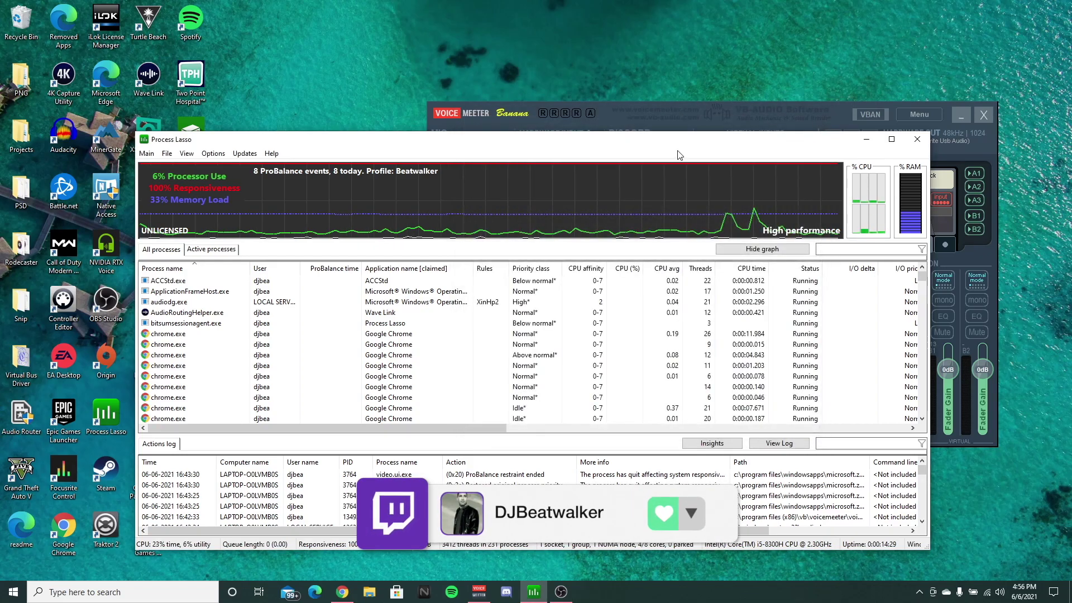
left_click(867, 139)
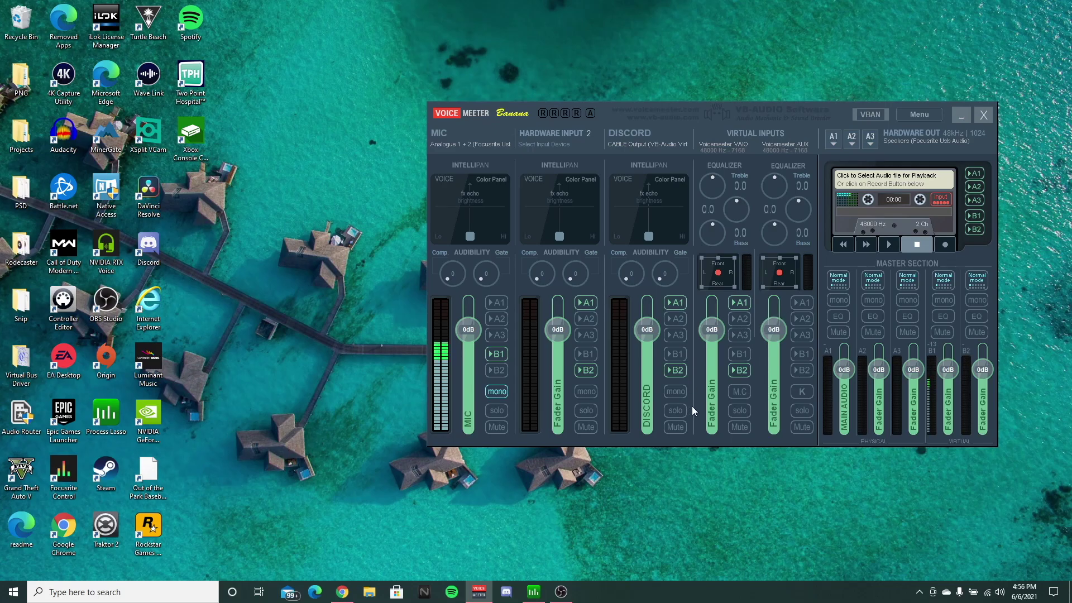
left_click(533, 592)
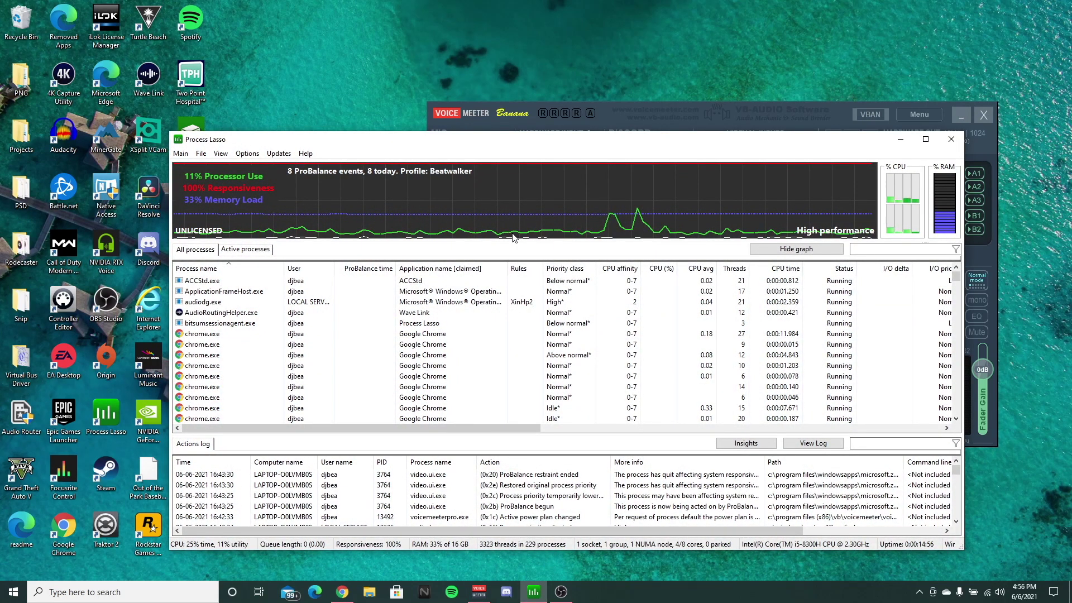